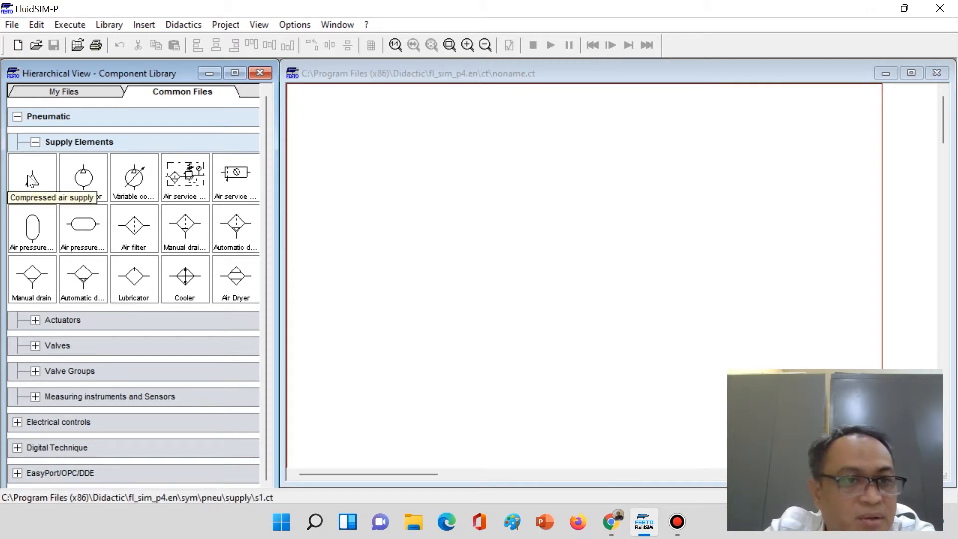
# Step: Place a compressed air supply on the drawing, with a mechanically operated 5/2-way valve with selection switch above it
pyautogui.moveTo(27, 174); pyautogui.dragTo(529, 306)
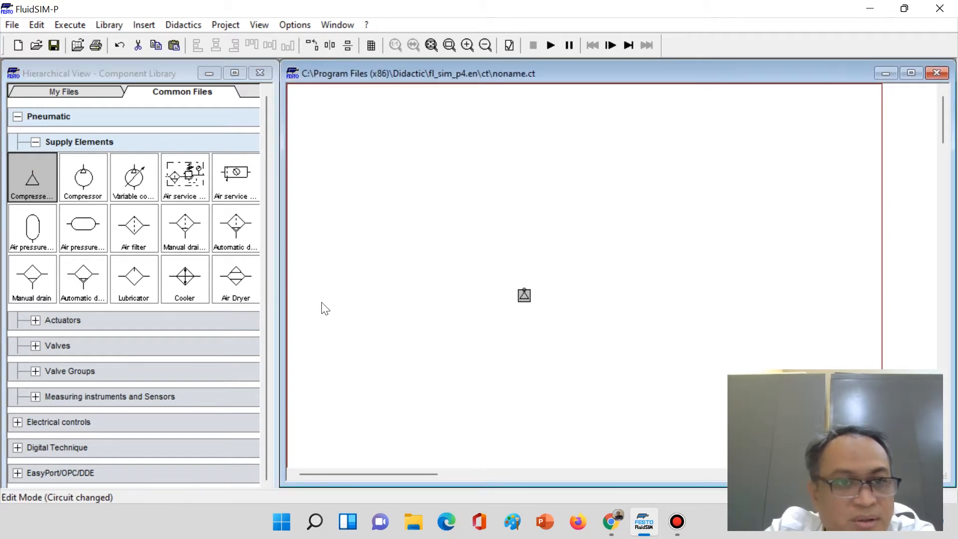
pyautogui.click(35, 320)
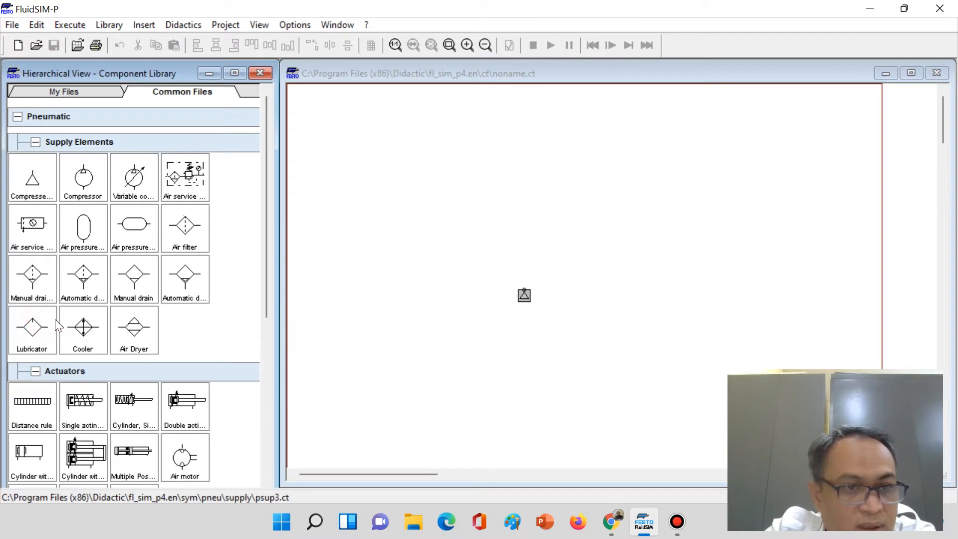
pyautogui.click(35, 143)
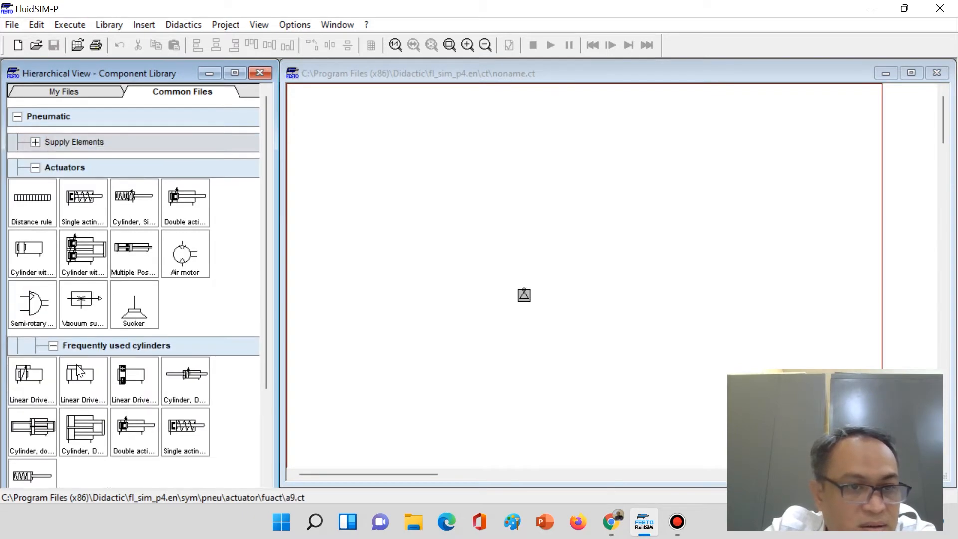
pyautogui.scroll(-2, 65, 382)
pyautogui.scroll(2, 66, 369)
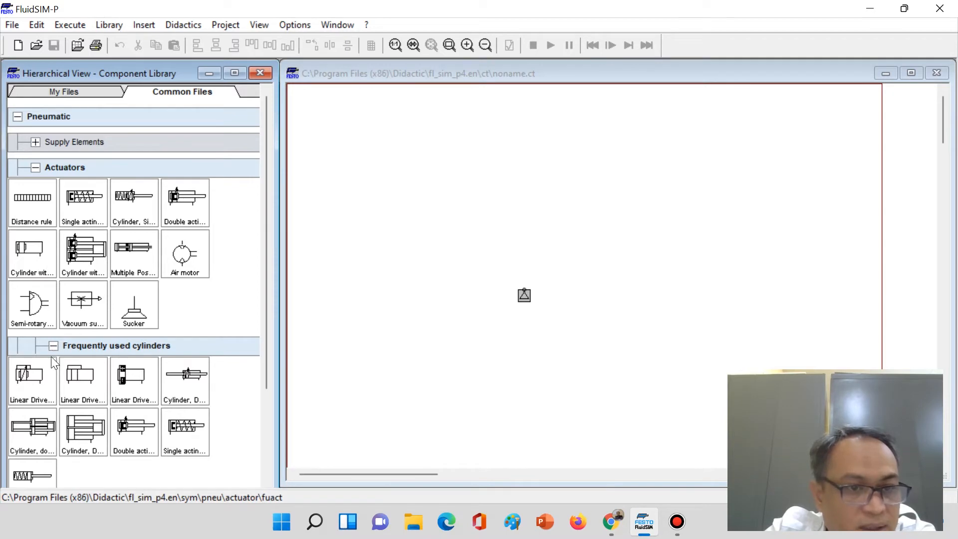
pyautogui.scroll(-3, 52, 349)
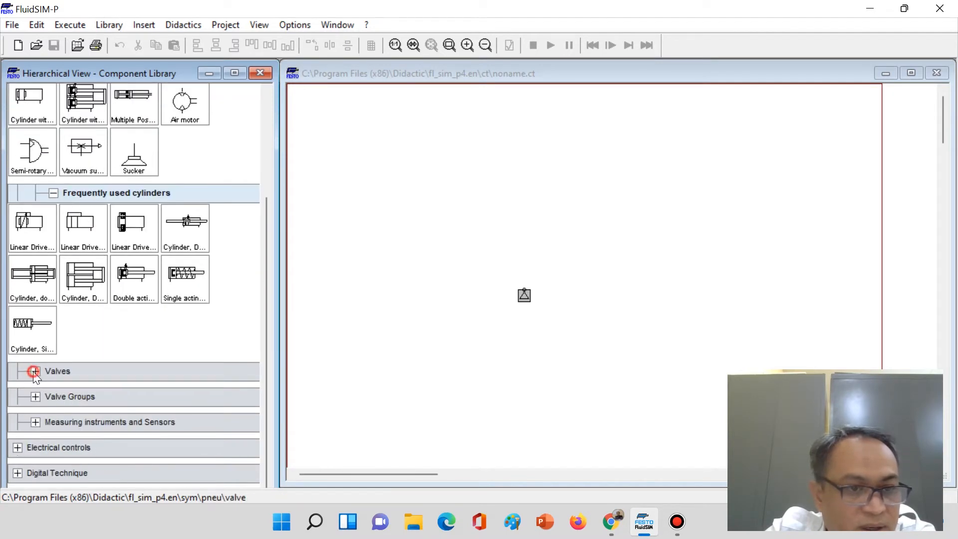
pyautogui.click(35, 371)
pyautogui.scroll(-3, 50, 369)
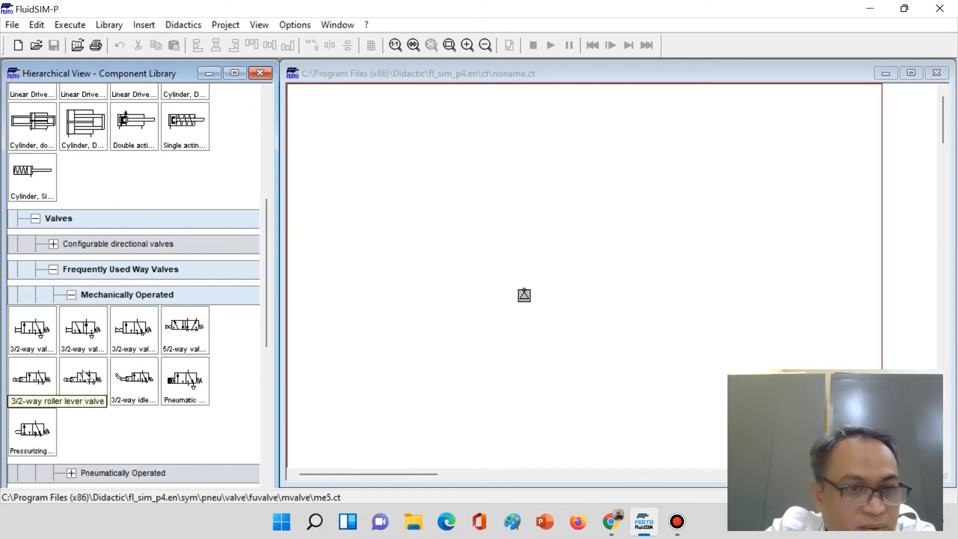
pyautogui.click(190, 329)
pyautogui.moveTo(189, 325); pyautogui.dragTo(528, 257)
pyautogui.moveTo(523, 296); pyautogui.dragTo(514, 377)
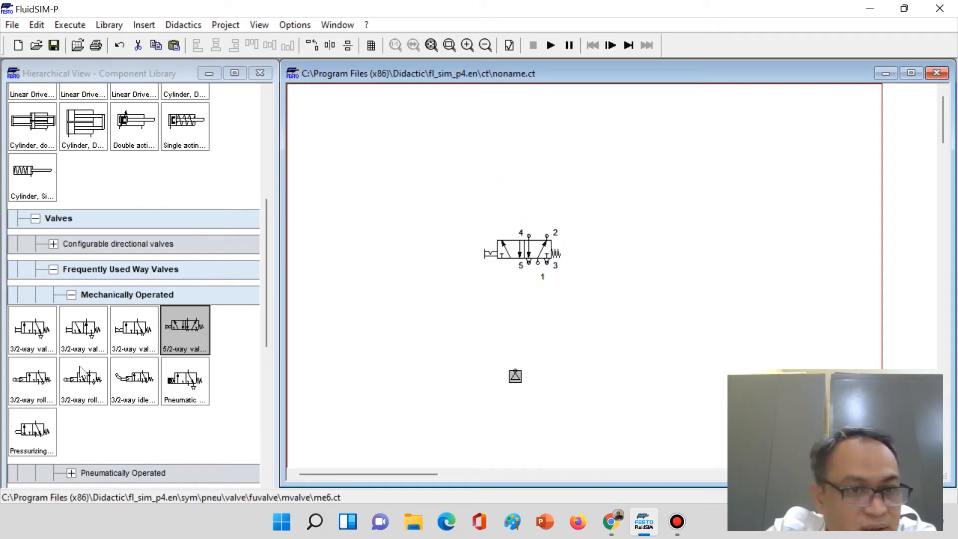
# Step: Add a simplified air service unit between the 5/2-way valve and the compressed air supply, aligning it with the supply
pyautogui.scroll(3, 71, 386)
pyautogui.click(71, 396)
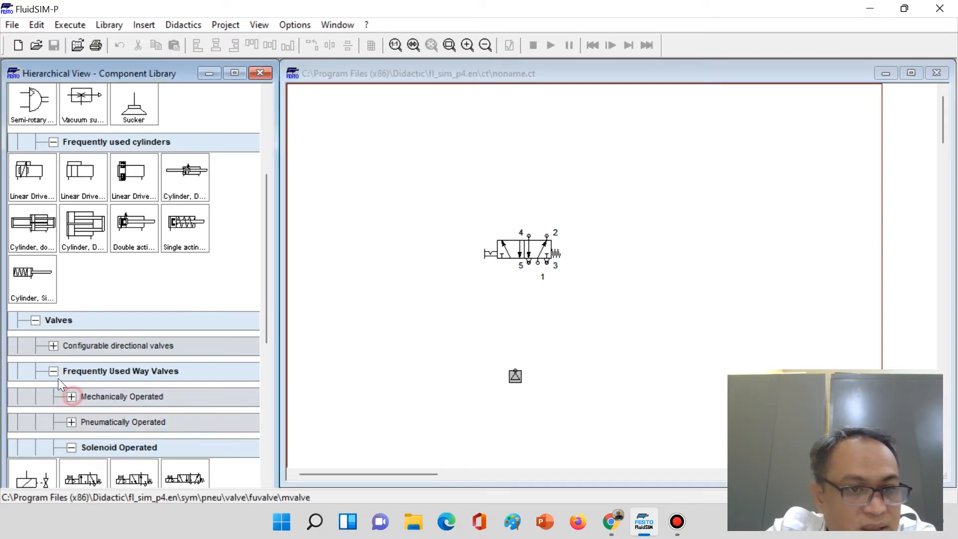
pyautogui.click(53, 371)
pyautogui.scroll(1, 75, 245)
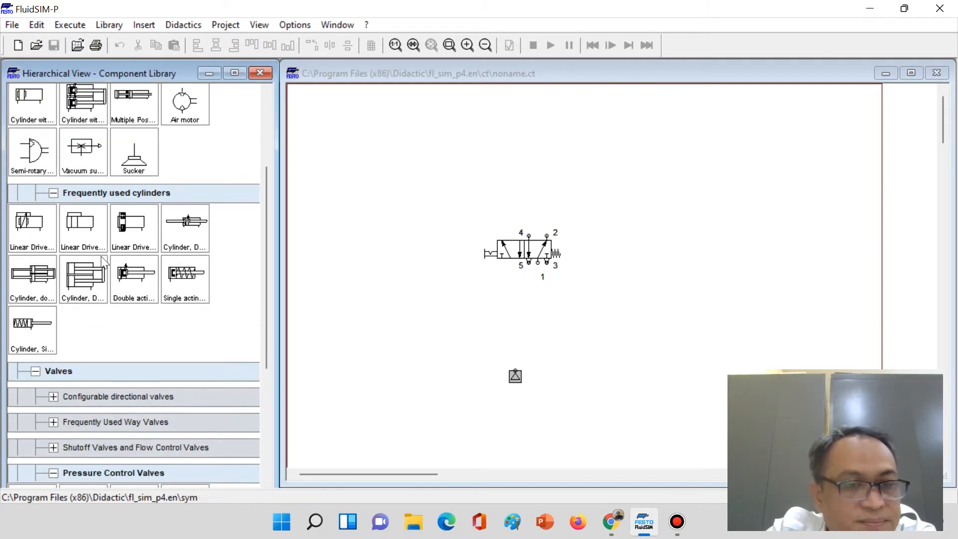
pyautogui.scroll(3, 101, 256)
pyautogui.scroll(1, 30, 216)
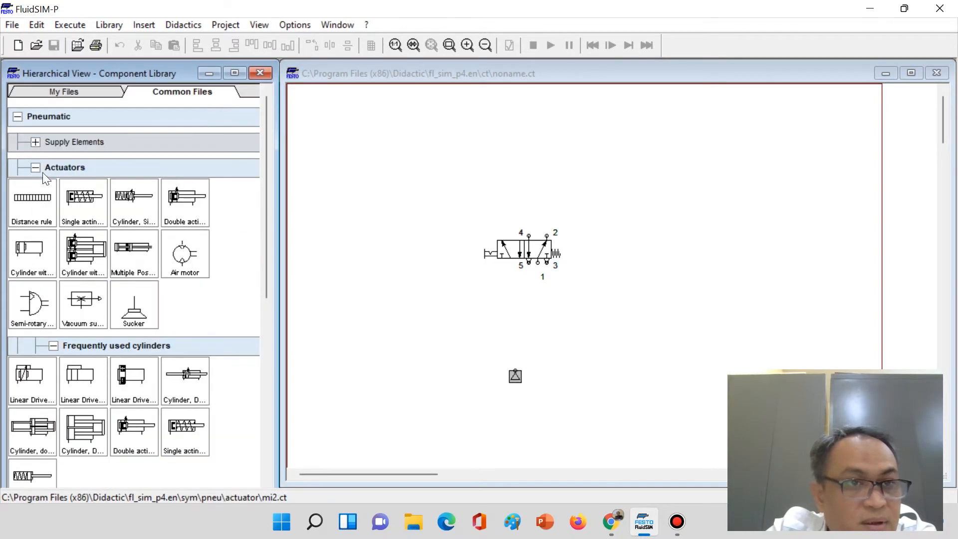
pyautogui.click(40, 141)
pyautogui.moveTo(40, 234); pyautogui.dragTo(516, 309)
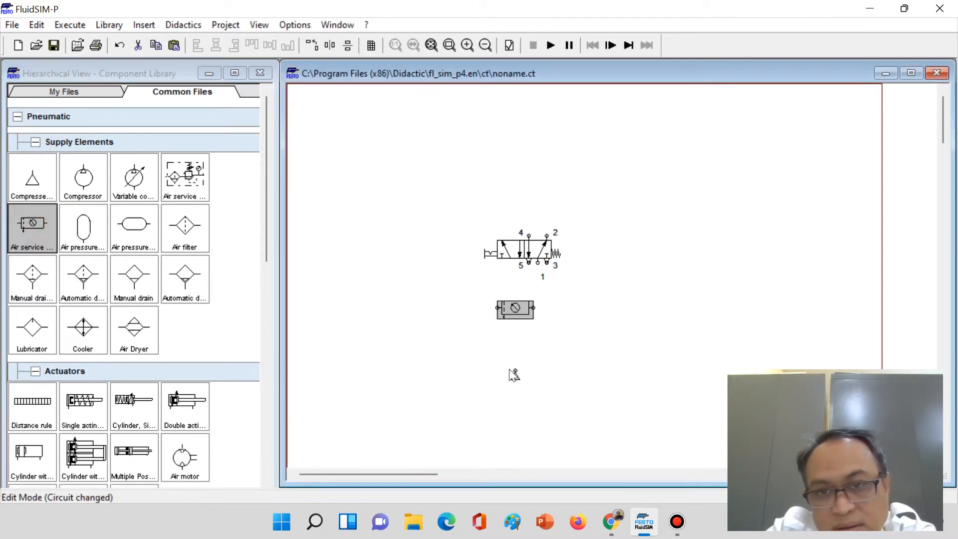
pyautogui.click(513, 375)
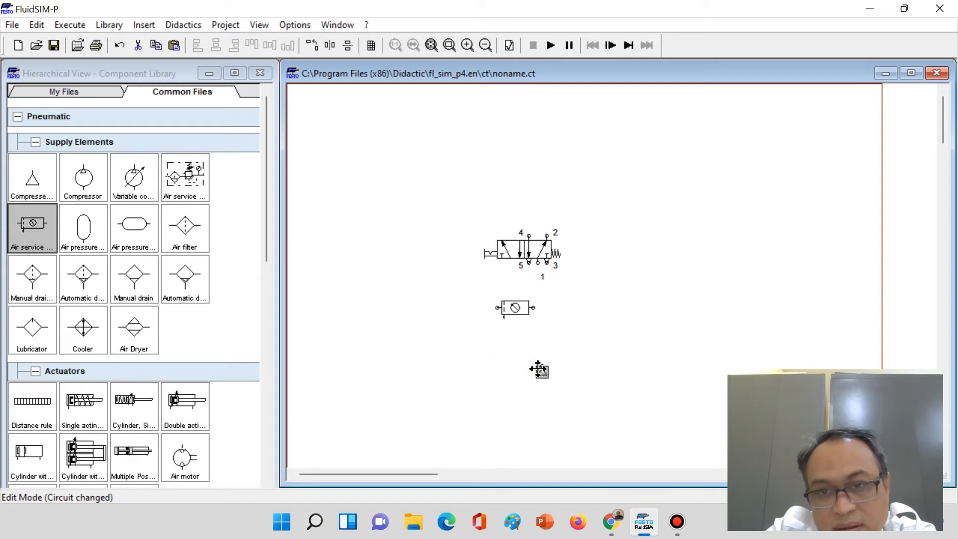
pyautogui.moveTo(510, 304); pyautogui.dragTo(528, 311)
pyautogui.click(456, 297)
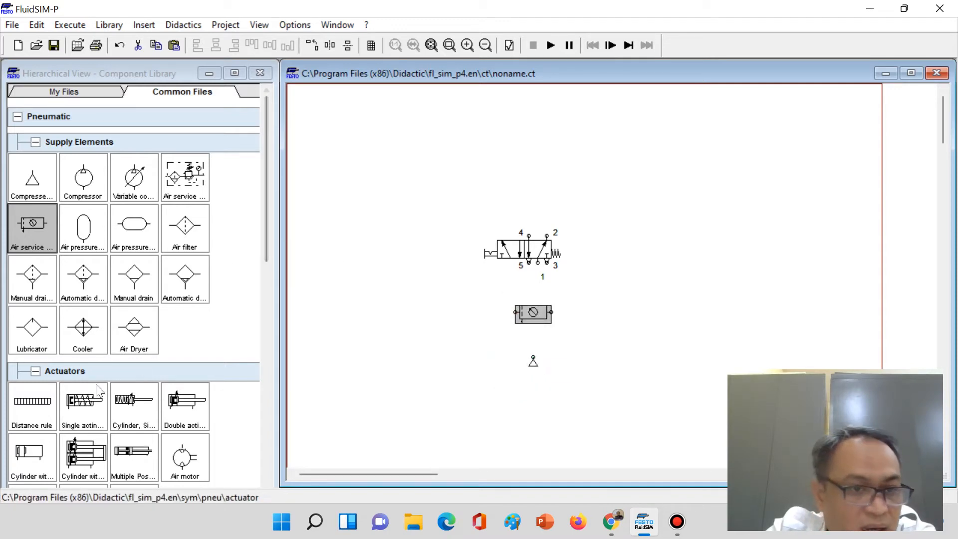
# Step: Place a single-acting cylinder above the 5/2-way valve
pyautogui.scroll(-3, 102, 388)
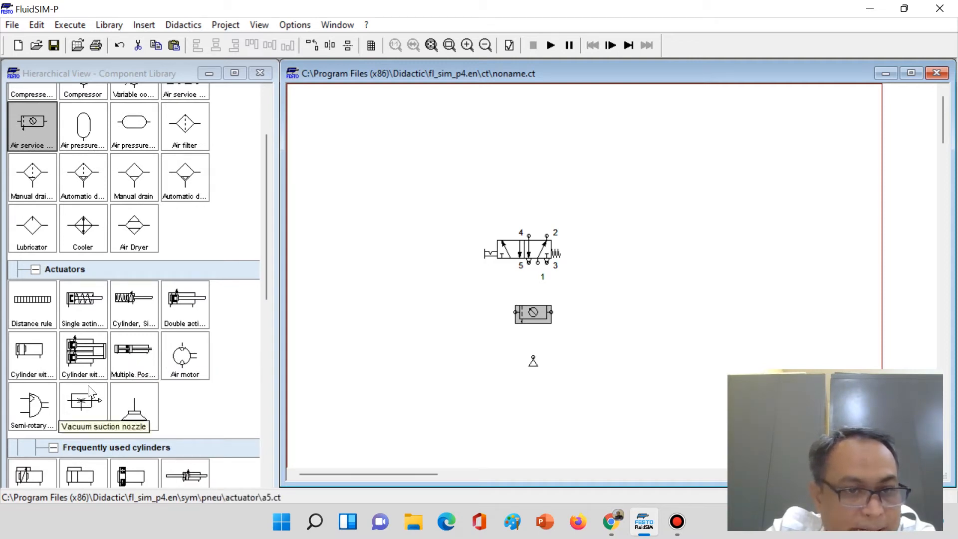
pyautogui.moveTo(135, 305); pyautogui.dragTo(428, 174)
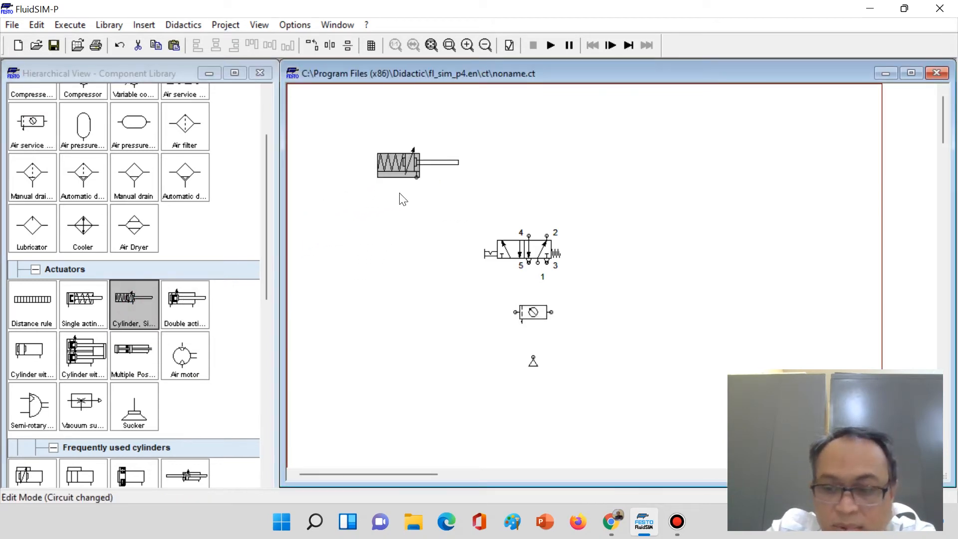
pyautogui.press('Delete')
pyautogui.moveTo(73, 311); pyautogui.dragTo(559, 153)
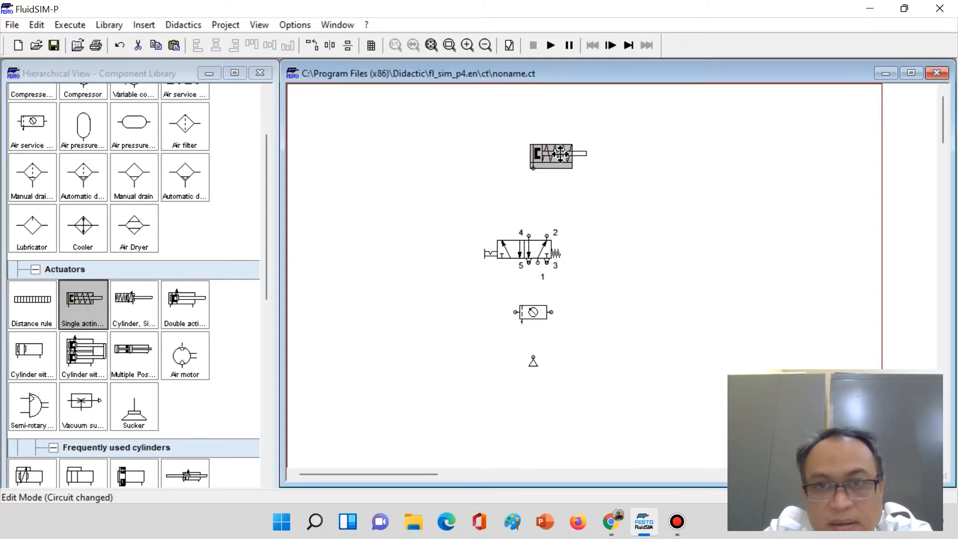
pyautogui.click(607, 196)
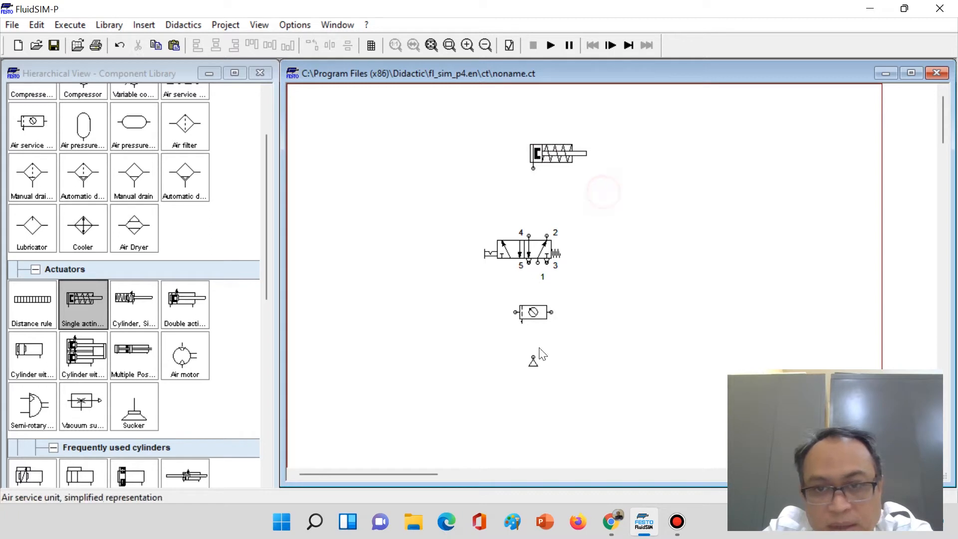
# Step: Connect the compressed air supply to the air service unit's left port and shift both components further left
pyautogui.moveTo(534, 357); pyautogui.dragTo(515, 312)
pyautogui.moveTo(534, 366); pyautogui.dragTo(507, 365)
pyautogui.click(514, 385)
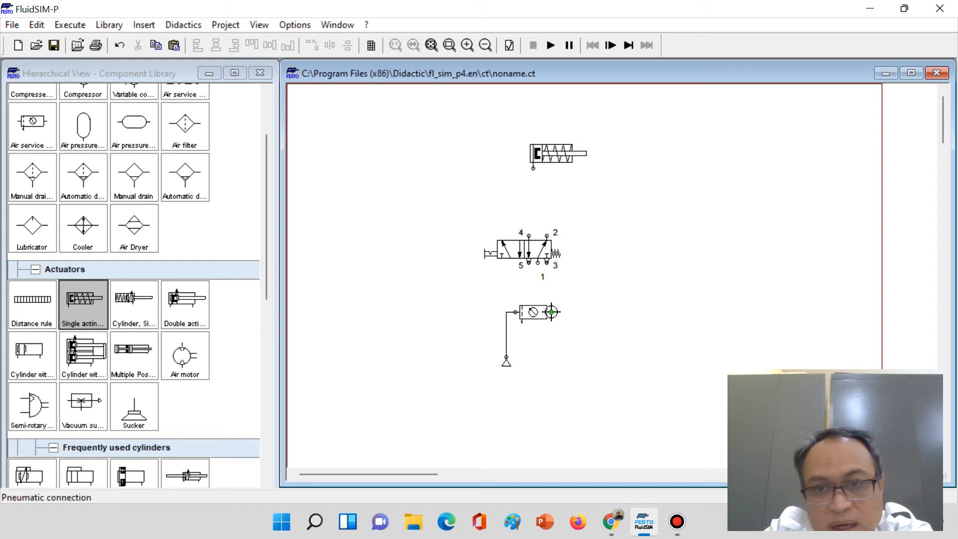
pyautogui.moveTo(536, 313); pyautogui.dragTo(518, 314)
pyautogui.moveTo(507, 361); pyautogui.dragTo(489, 338)
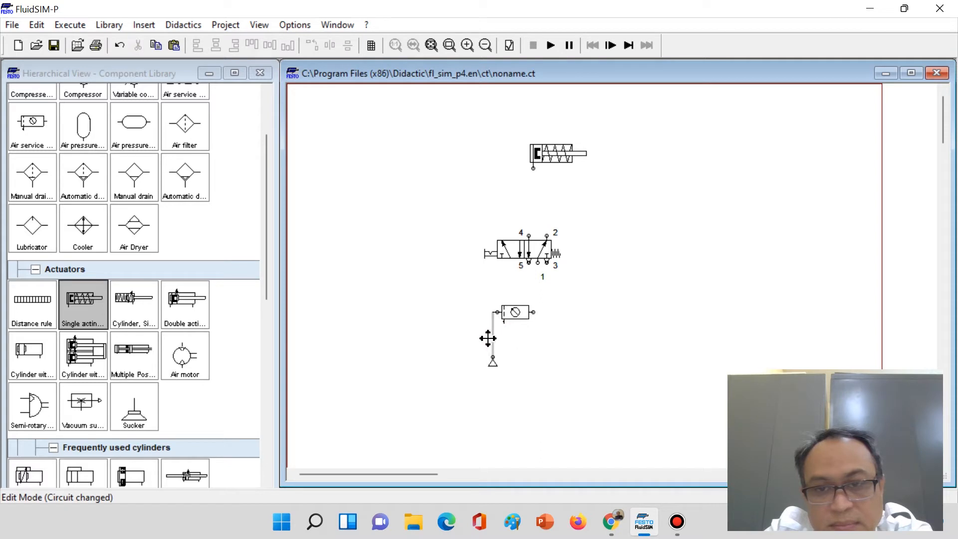
# Step: Connect the air service unit's right port to port 1 of the 5/2-way valve
pyautogui.click(536, 312)
pyautogui.moveTo(545, 295); pyautogui.dragTo(538, 265)
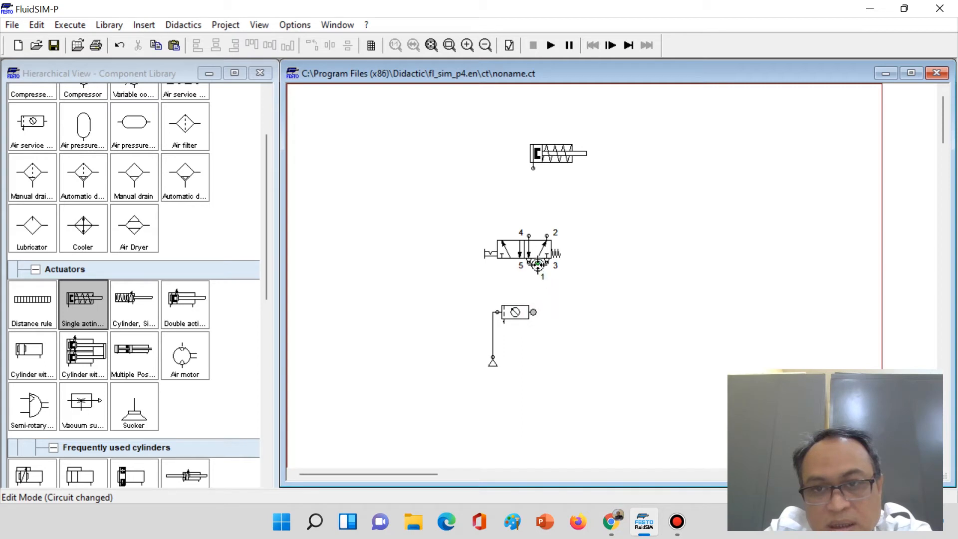
pyautogui.moveTo(538, 266); pyautogui.dragTo(538, 265)
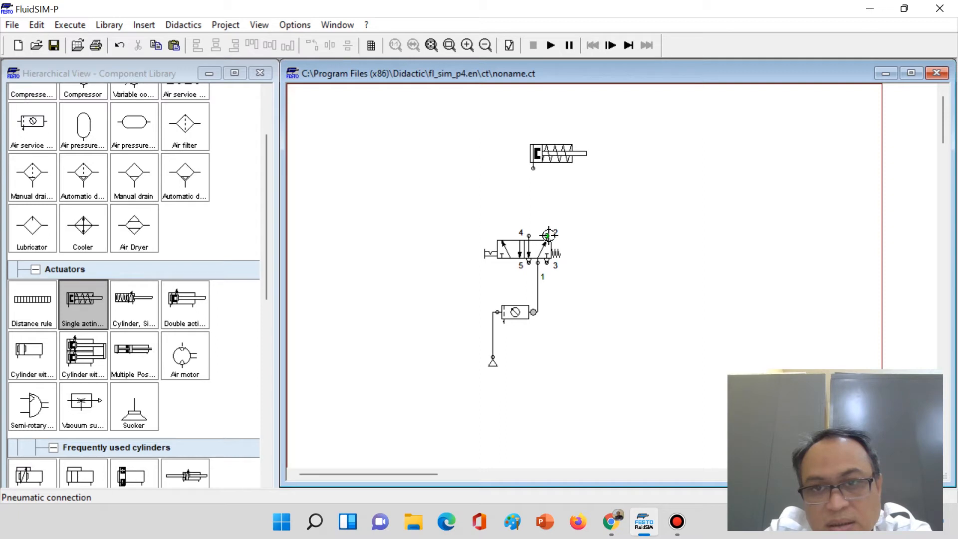
# Step: Replace the single-acting cylinder with a double-acting cylinder, connecting valve port 4 to its left port and port 2 to its right port
pyautogui.click(555, 158)
pyautogui.press('Delete')
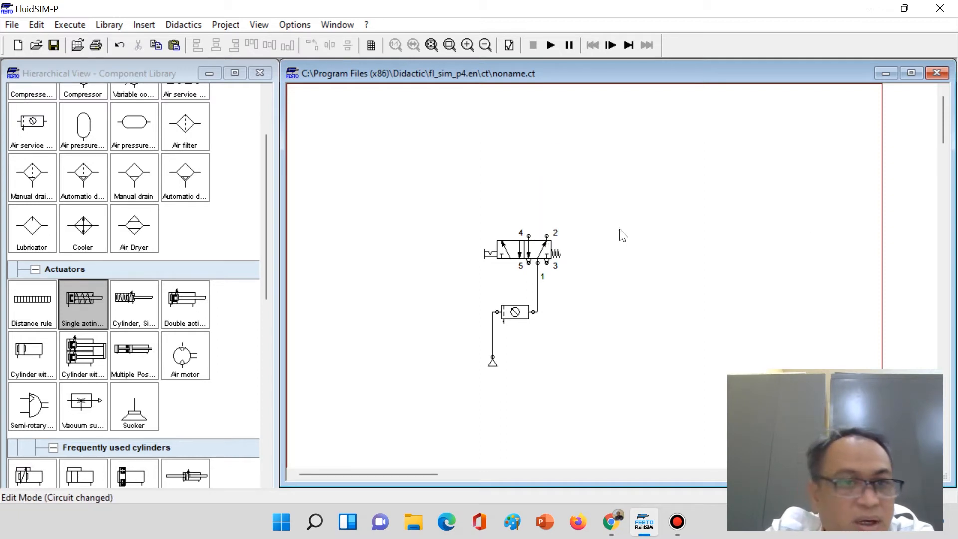
pyautogui.moveTo(182, 303); pyautogui.dragTo(538, 155)
pyautogui.click(583, 189)
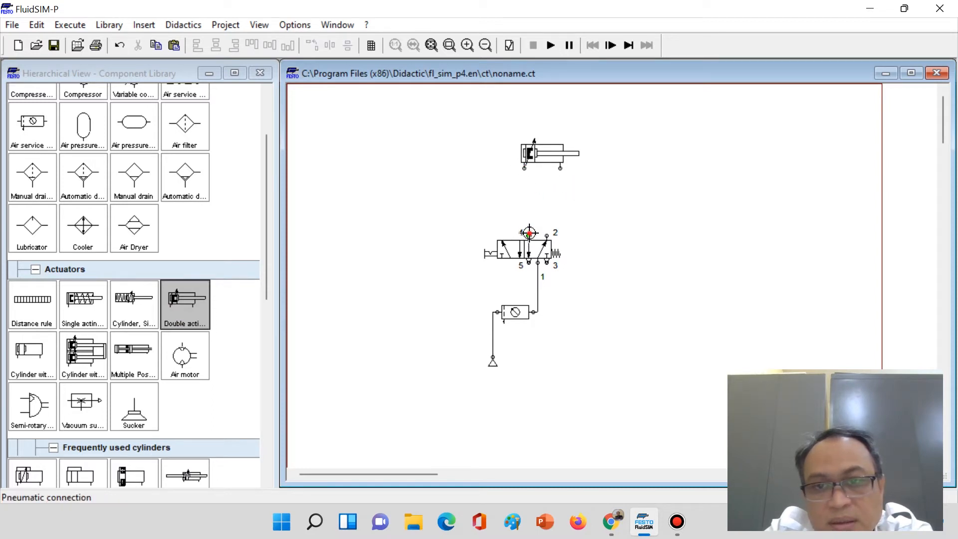
pyautogui.moveTo(528, 234); pyautogui.dragTo(524, 169)
pyautogui.moveTo(547, 235); pyautogui.dragTo(561, 169)
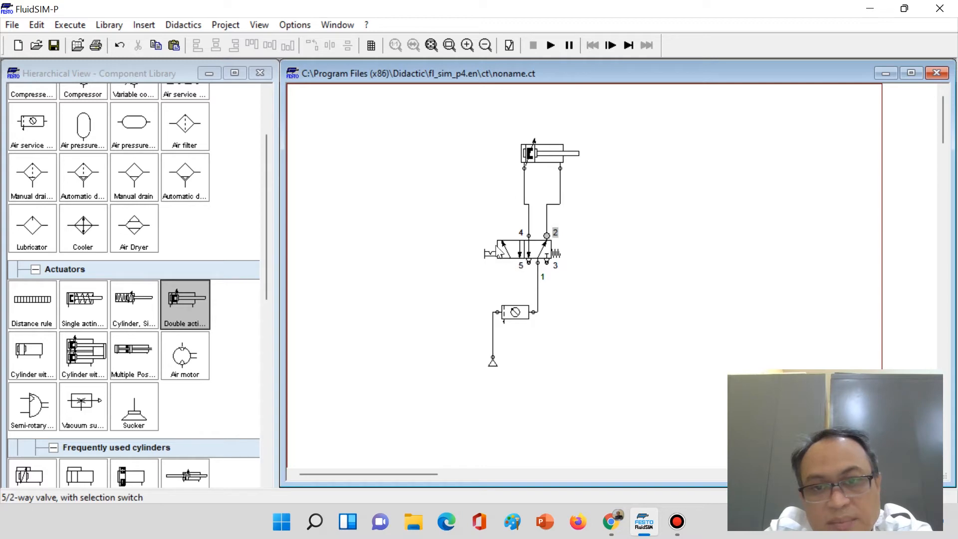
# Step: Configure the 5/2-way valve's left actuation as a solenoid instead of the manual selection switch
pyautogui.doubleClick(519, 248)
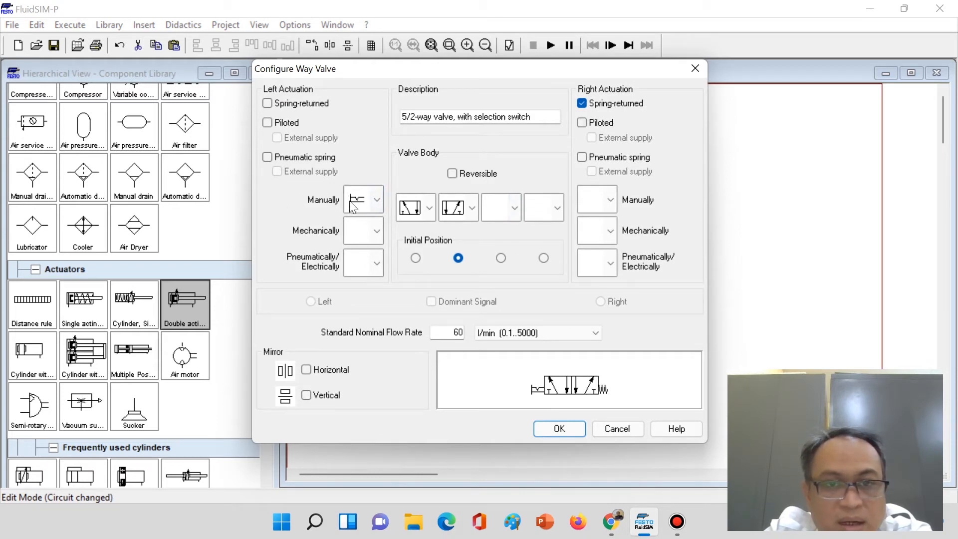
pyautogui.click(376, 199)
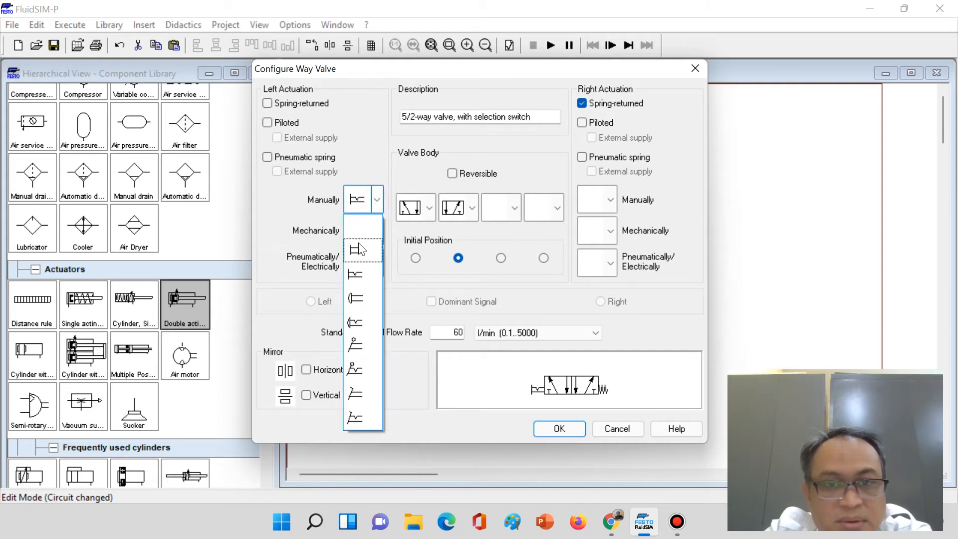
pyautogui.click(359, 249)
pyautogui.click(376, 199)
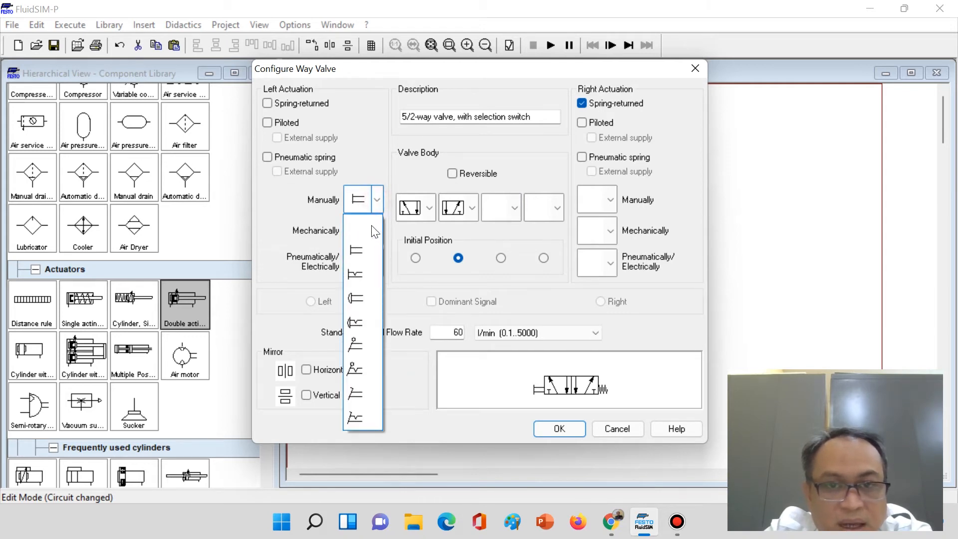
pyautogui.click(358, 224)
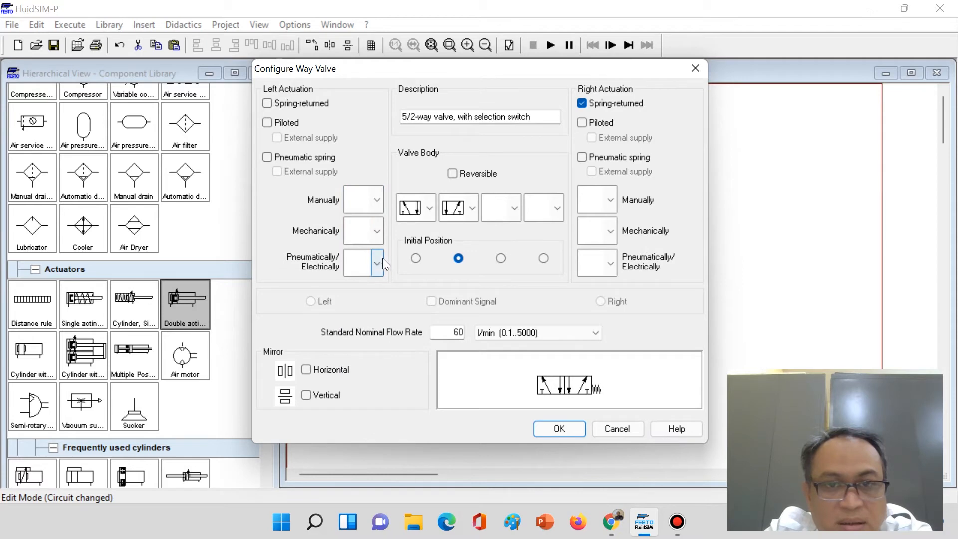
pyautogui.click(377, 262)
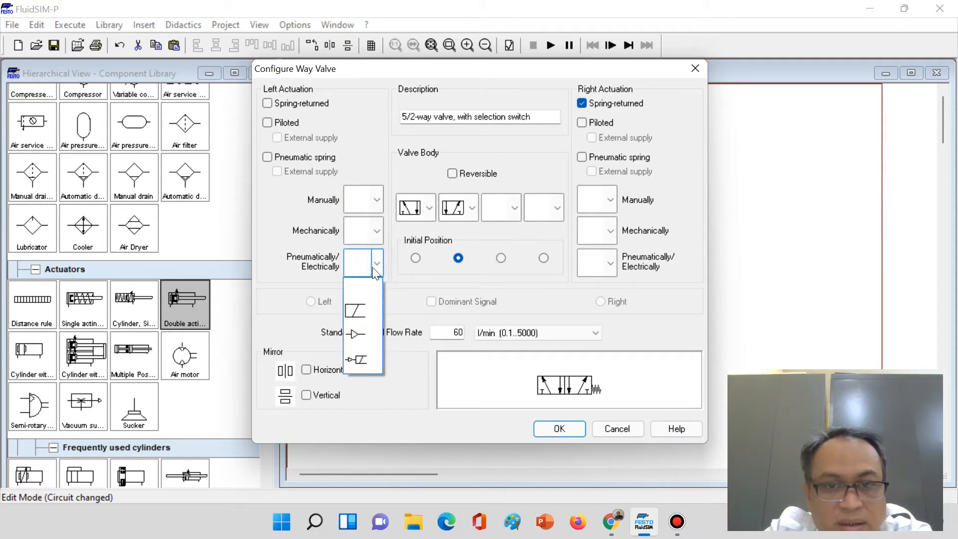
pyautogui.click(354, 313)
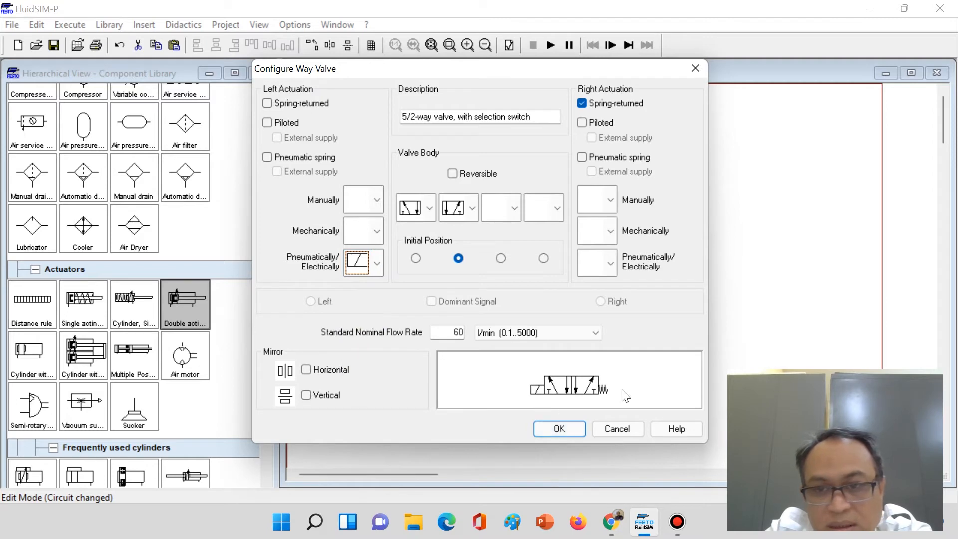
pyautogui.click(559, 428)
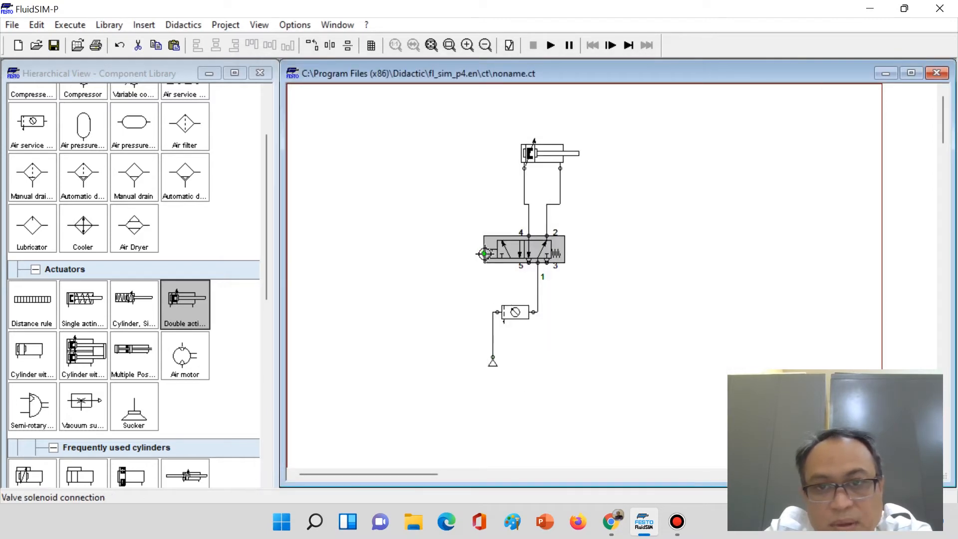
# Step: Label the valve's solenoid connection Y1
pyautogui.doubleClick(485, 254)
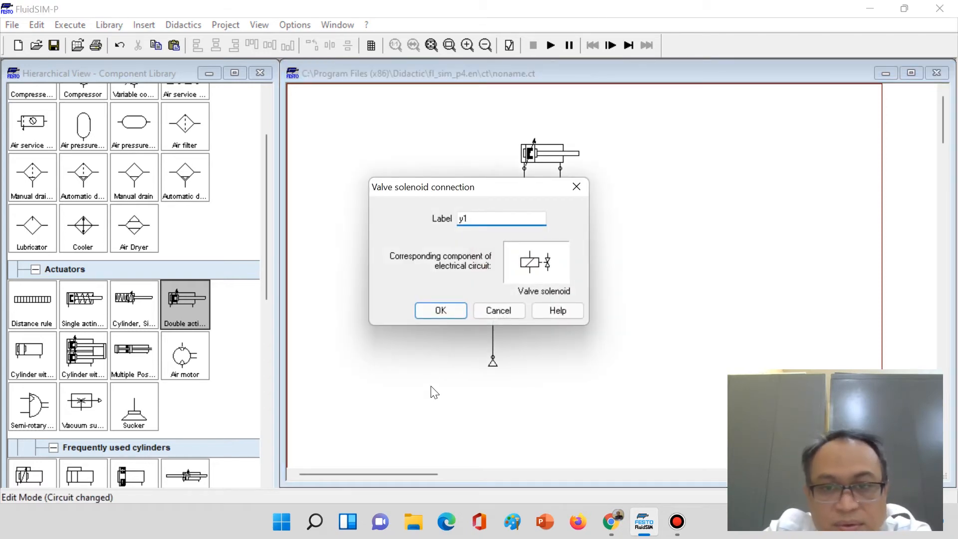
pyautogui.click(424, 309)
pyautogui.click(649, 277)
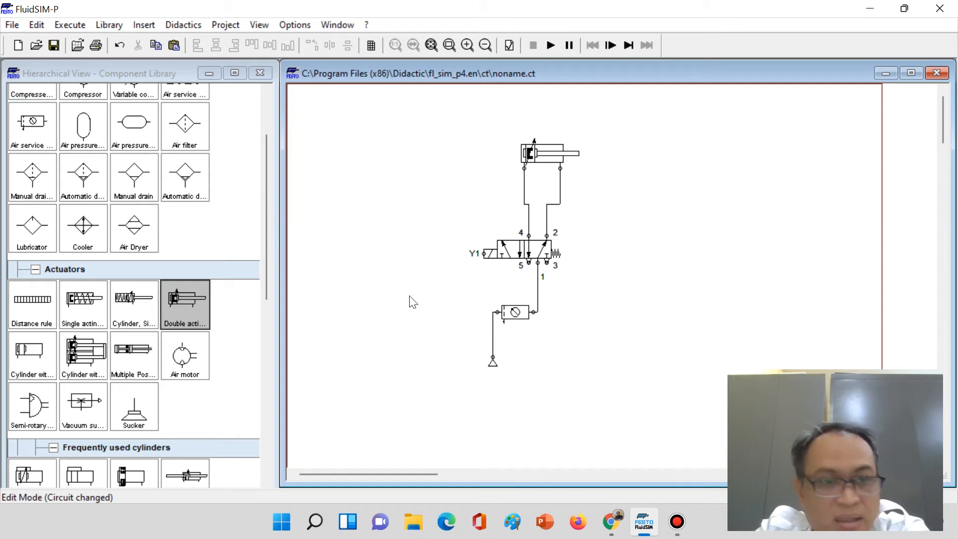
# Step: Place a +24V electrical connection beside the double-acting cylinder and a 0V connection well below it, to the right of the pneumatic circuit
pyautogui.moveTo(265, 214); pyautogui.dragTo(259, 373)
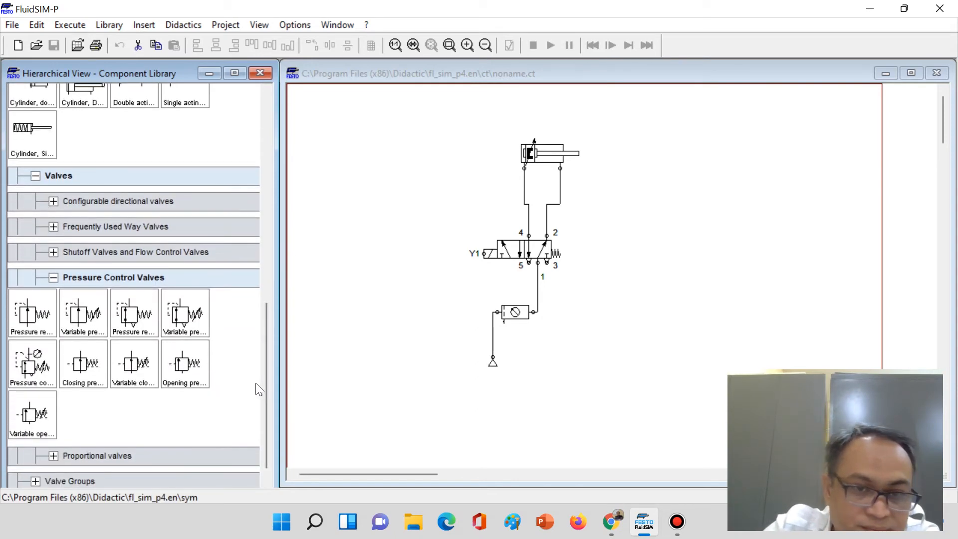
pyautogui.moveTo(265, 378); pyautogui.dragTo(260, 445)
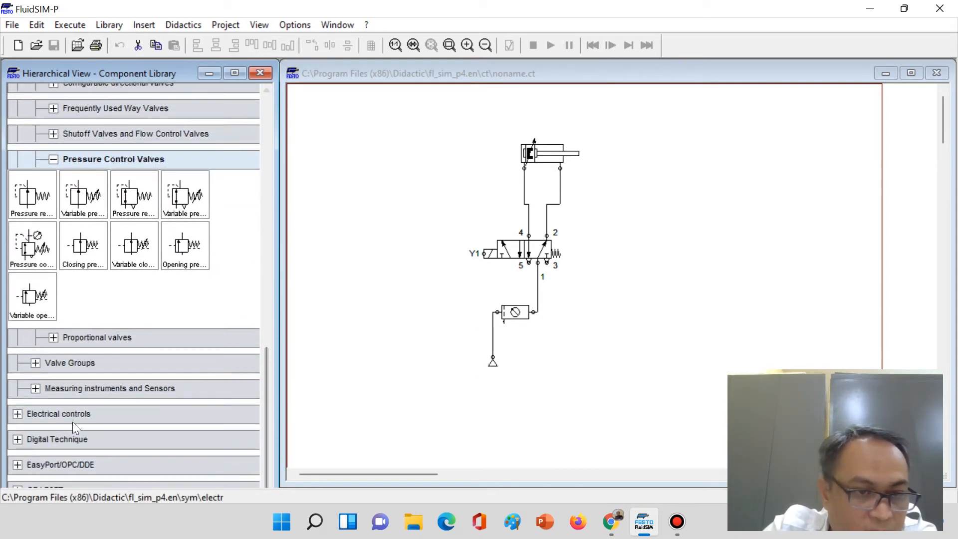
pyautogui.click(18, 413)
pyautogui.scroll(-2, 46, 404)
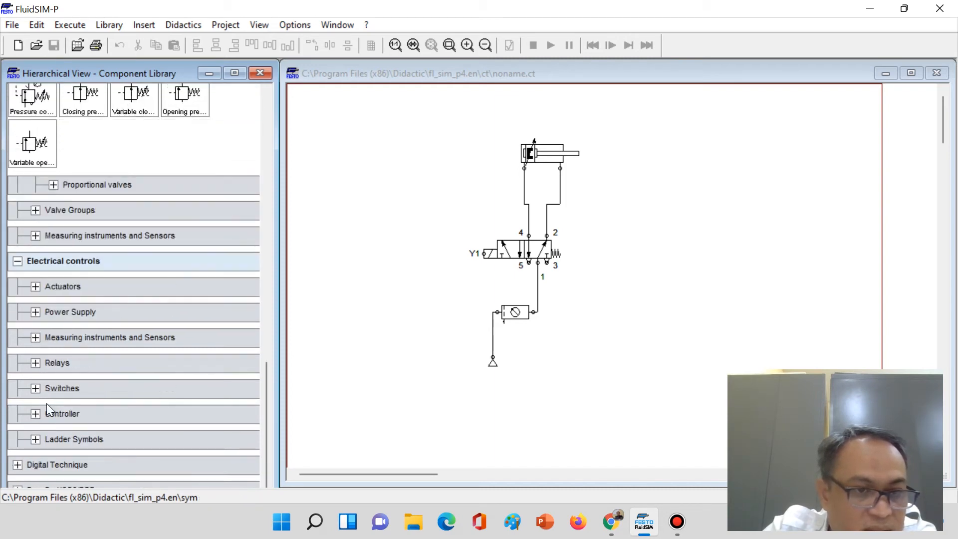
pyautogui.click(35, 312)
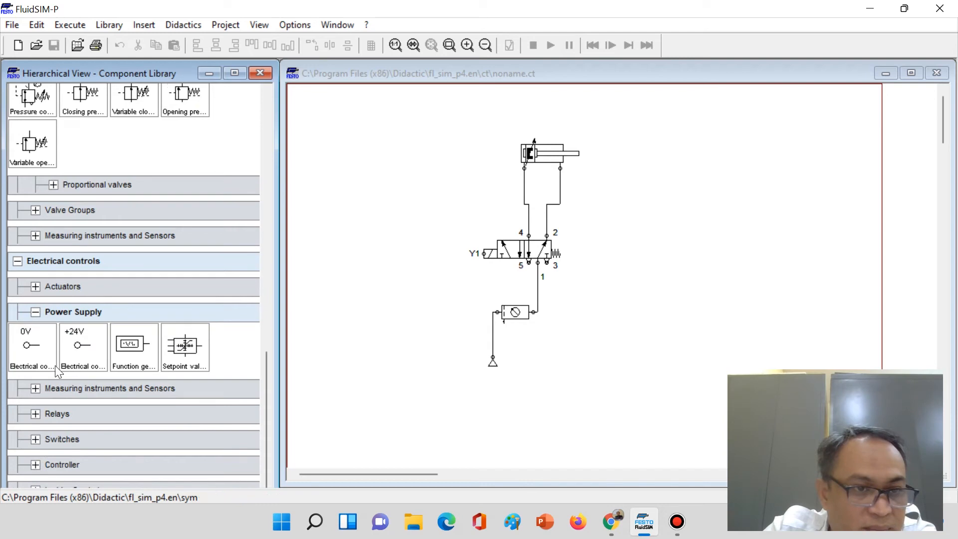
pyautogui.moveTo(77, 347); pyautogui.dragTo(652, 154)
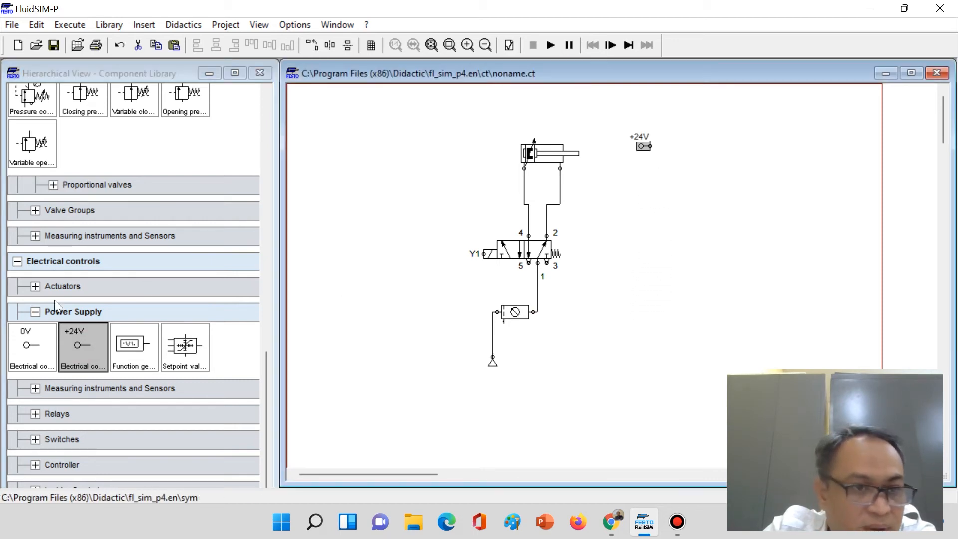
pyautogui.moveTo(31, 345); pyautogui.dragTo(647, 345)
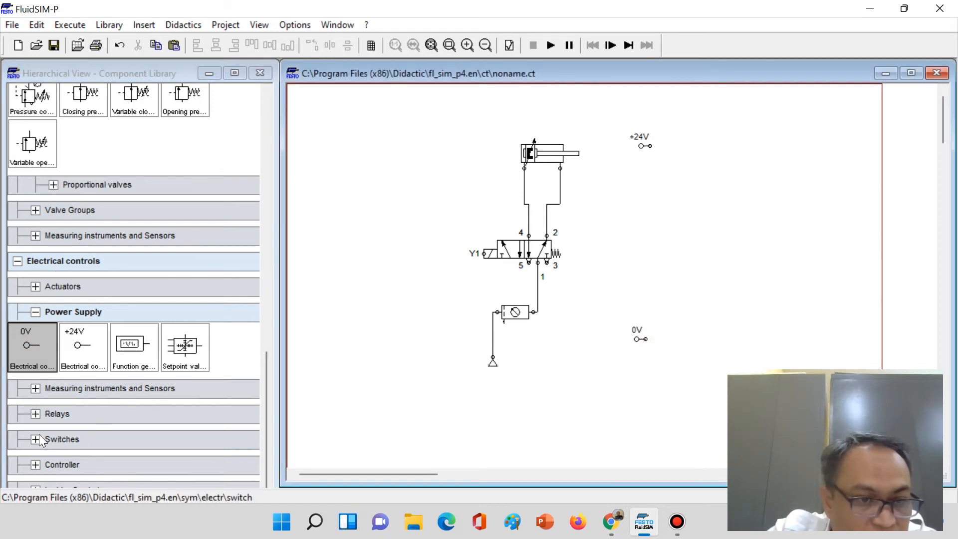
# Step: Add a manually operated make pushbutton below the +24V connection
pyautogui.scroll(-3, 39, 433)
pyautogui.click(36, 363)
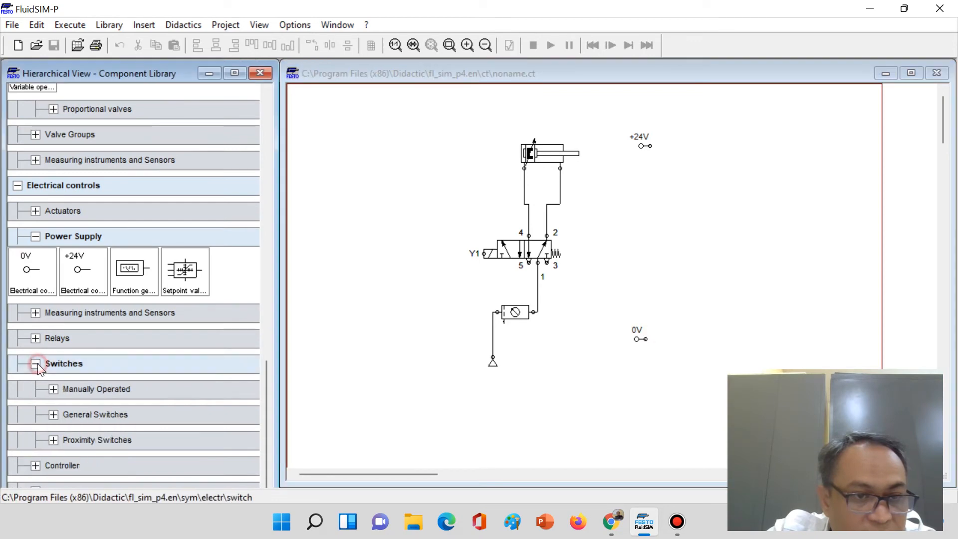
pyautogui.click(52, 389)
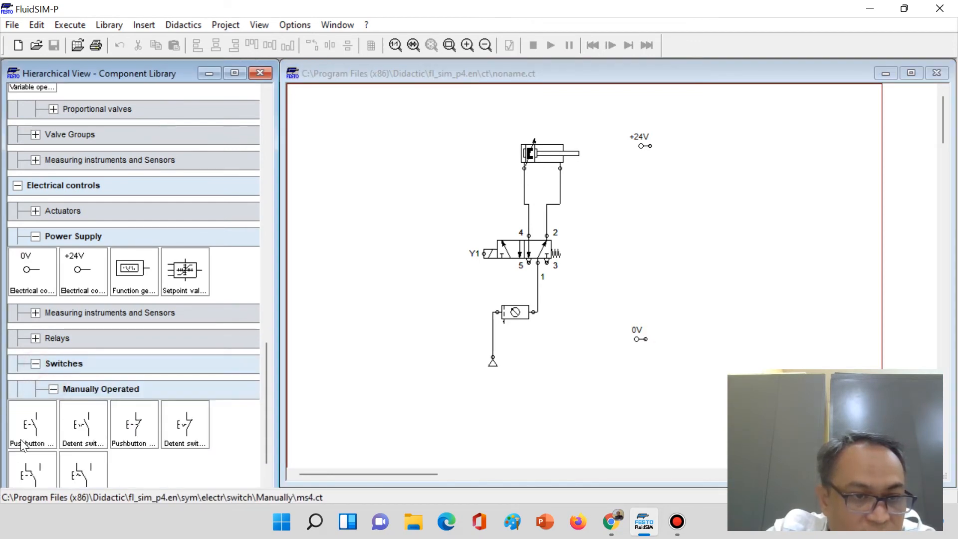
pyautogui.moveTo(40, 424); pyautogui.dragTo(654, 215)
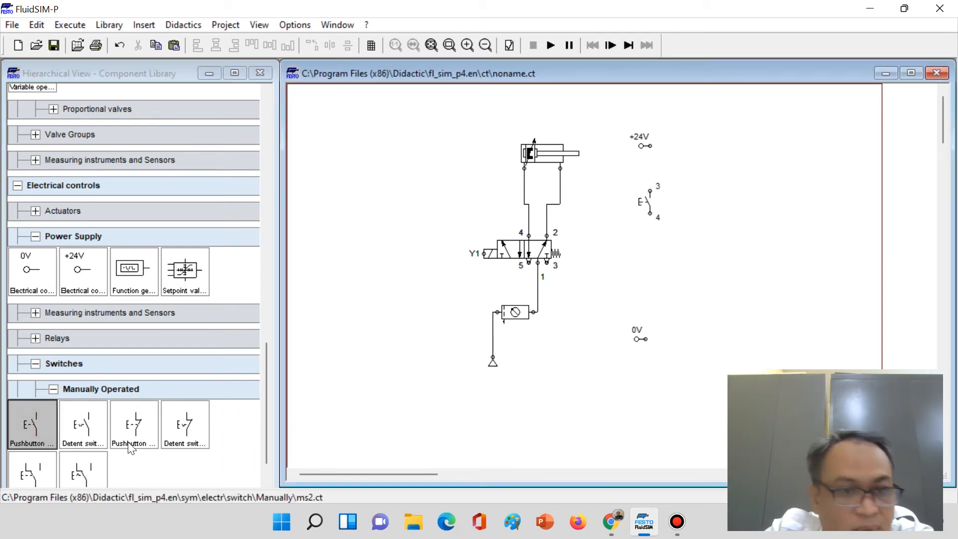
# Step: Place a valve solenoid below the pushbutton and move the 0V connection up to just beneath it
pyautogui.click(264, 391)
pyautogui.moveTo(263, 387); pyautogui.dragTo(265, 413)
pyautogui.click(36, 310)
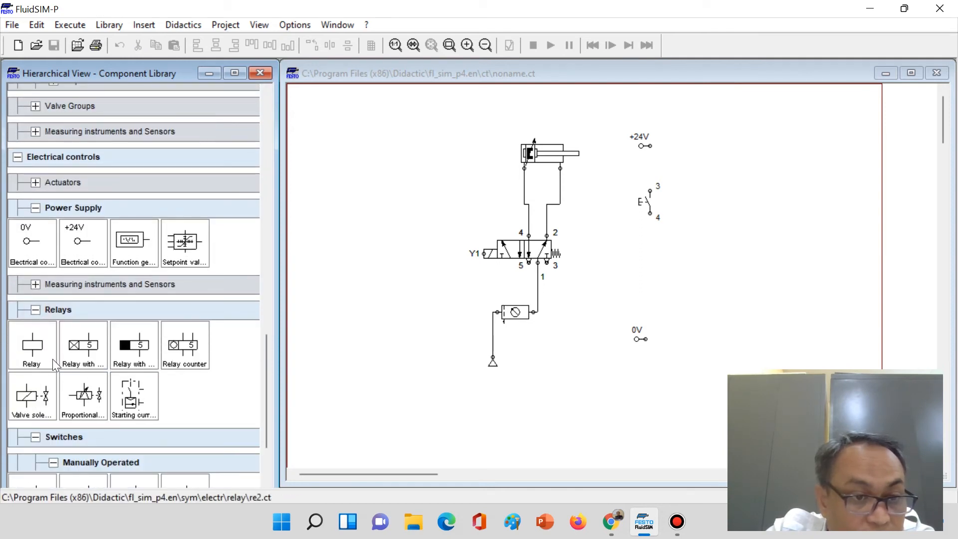
pyautogui.moveTo(30, 404); pyautogui.dragTo(655, 266)
pyautogui.click(680, 299)
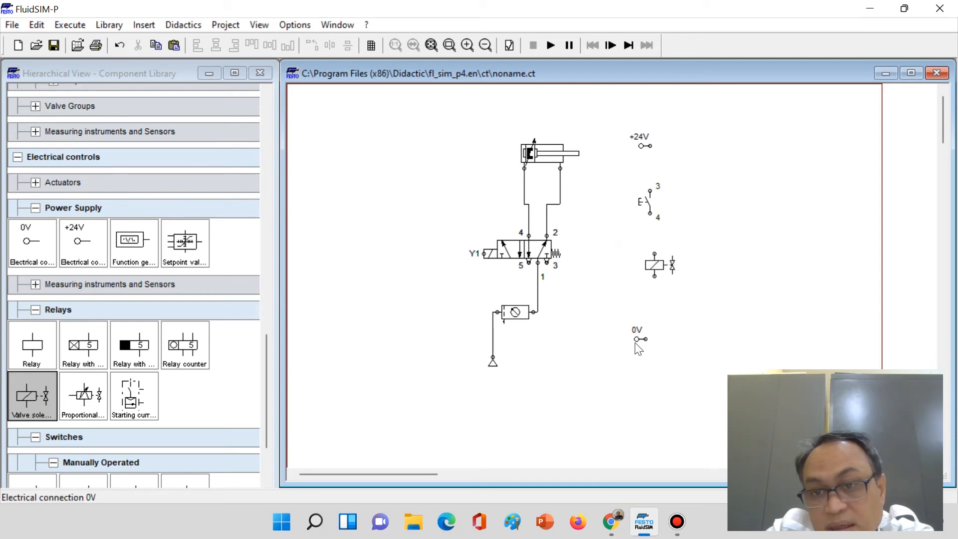
pyautogui.moveTo(634, 339)
pyautogui.mouseDown()
pyautogui.moveTo(633, 299)
pyautogui.moveTo(644, 307)
pyautogui.mouseUp()
pyautogui.click(764, 208)
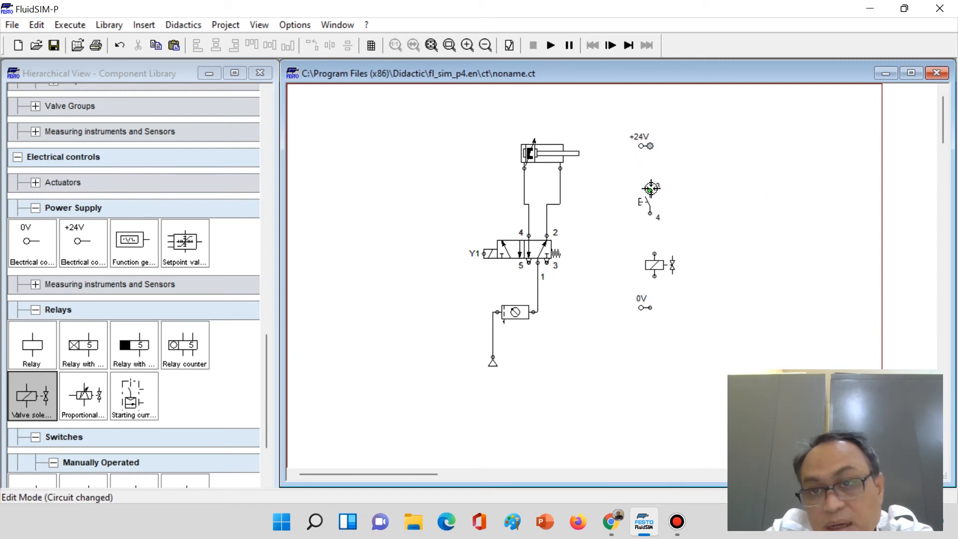
# Step: Wire +24V, the pushbutton, the valve solenoid and 0V in series, aligning the solenoid with the pushbutton's contacts
pyautogui.moveTo(651, 189); pyautogui.dragTo(651, 190)
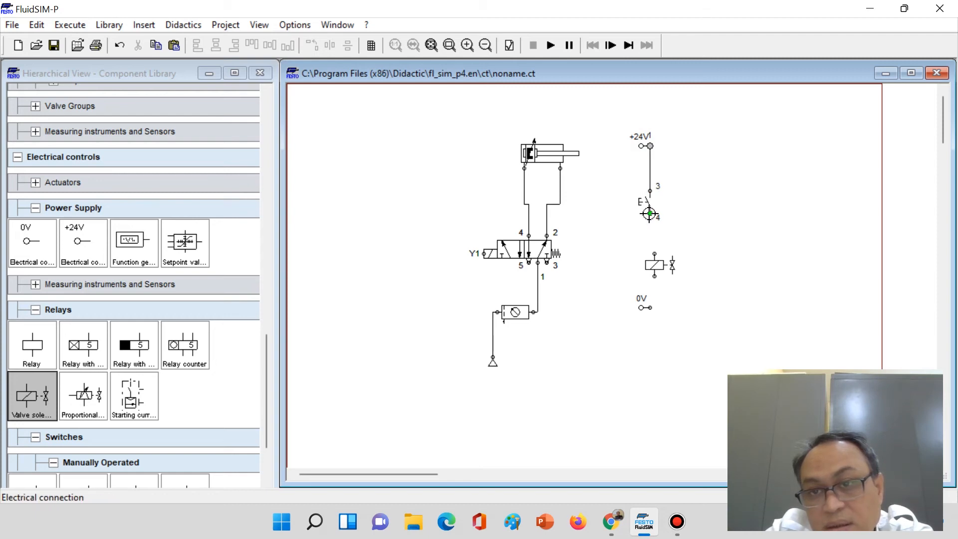
pyautogui.moveTo(653, 253); pyautogui.dragTo(643, 267)
pyautogui.click(651, 266)
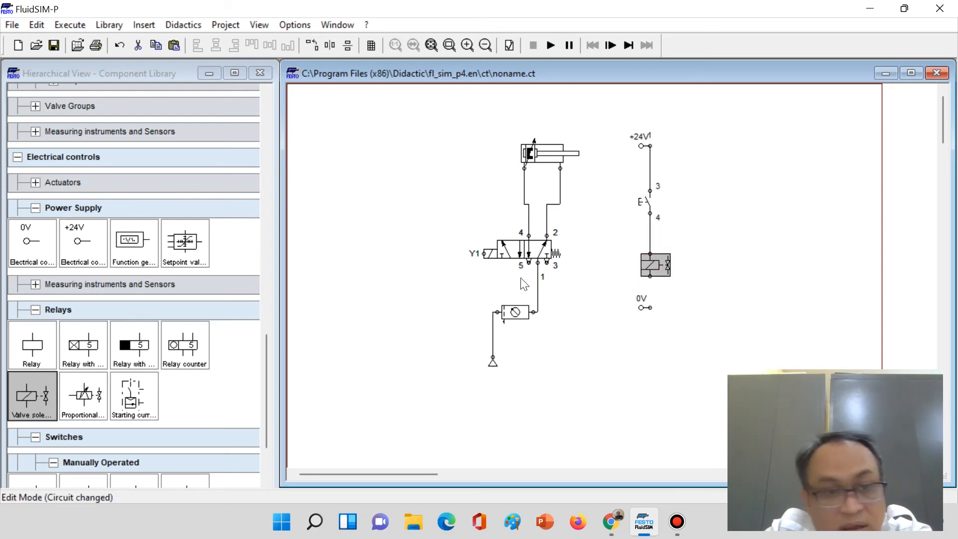
pyautogui.moveTo(650, 276); pyautogui.dragTo(651, 306)
# Step: Label the electrical valve solenoid Y1 and the pushbutton PB
pyautogui.doubleClick(657, 267)
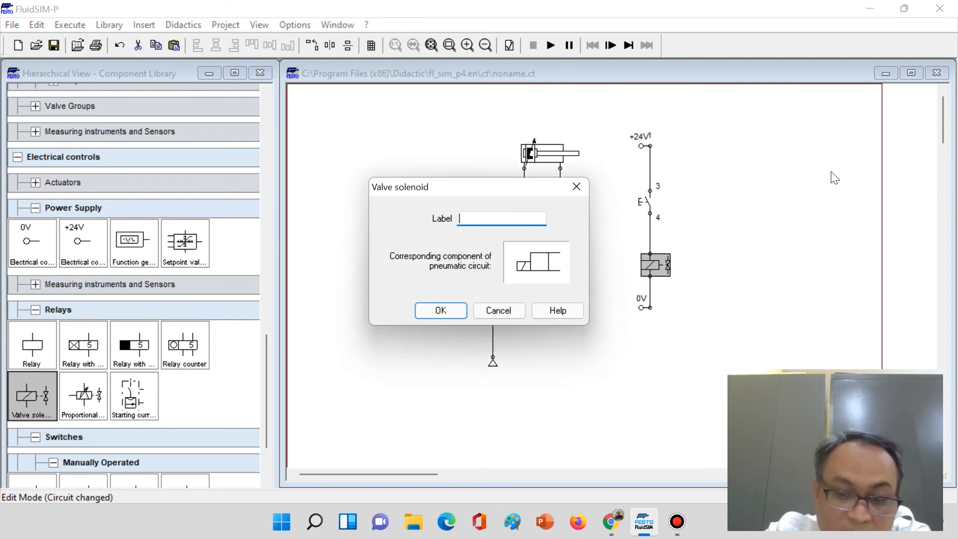
pyautogui.click(441, 311)
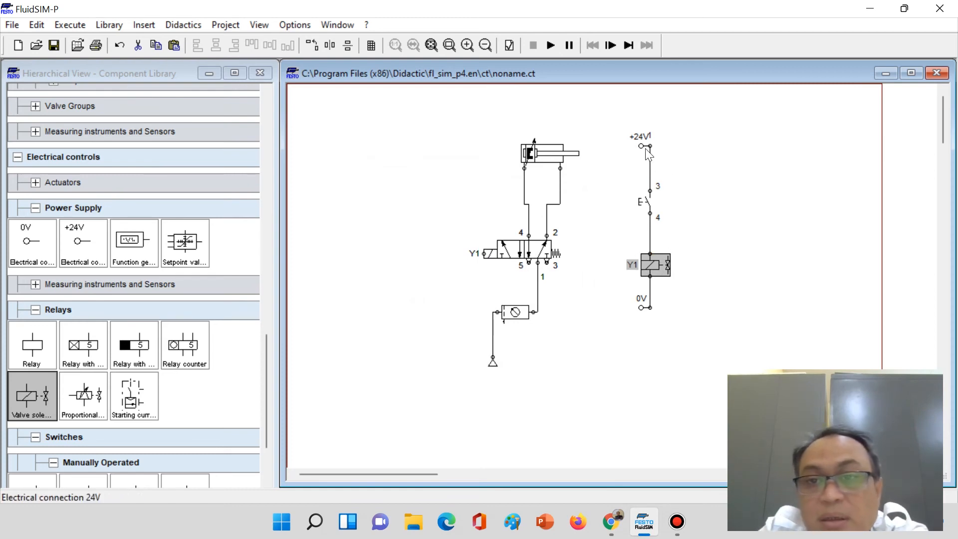
pyautogui.doubleClick(637, 201)
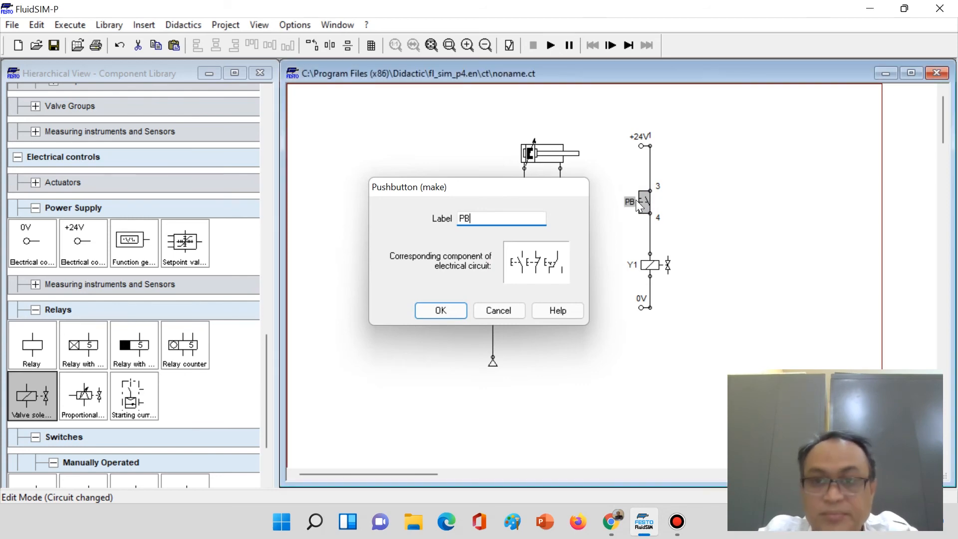
pyautogui.press('Return')
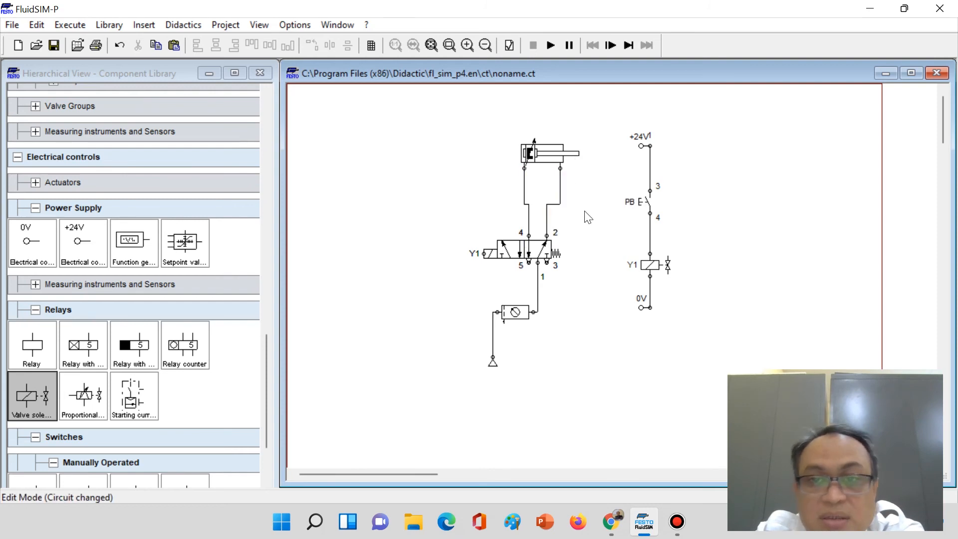
# Step: Simulate the circuit and actuate pushbutton PB several times to test the cylinder's extension and return
pyautogui.click(552, 45)
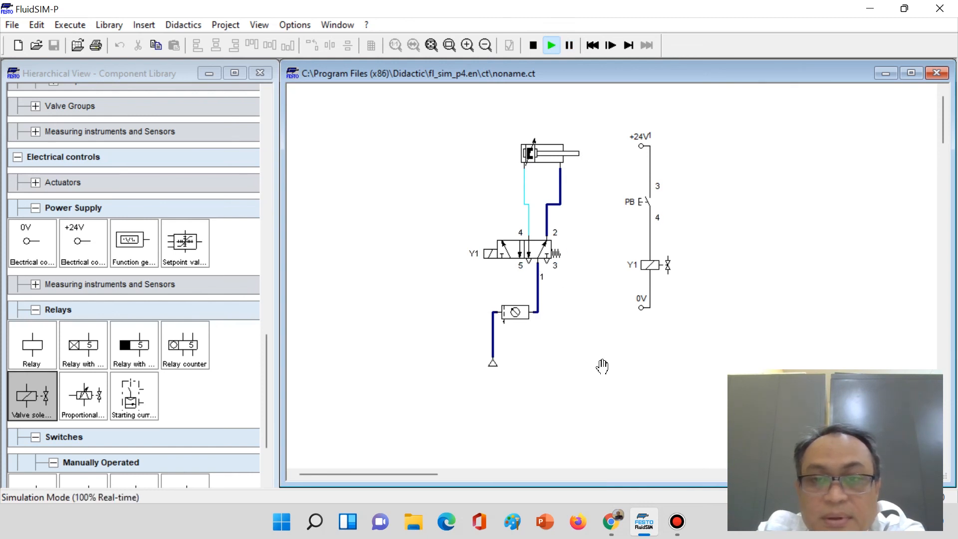
pyautogui.click(646, 192)
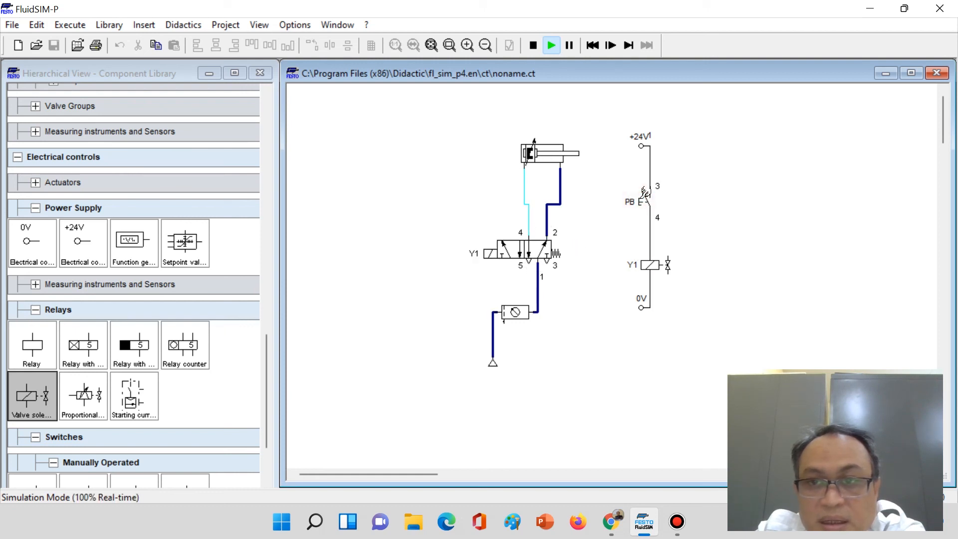
pyautogui.click(646, 192)
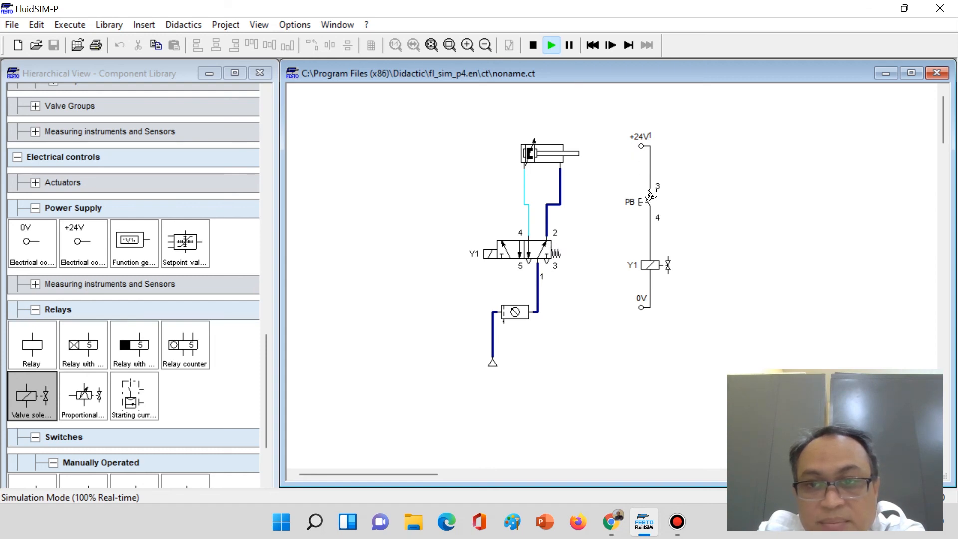
pyautogui.click(651, 195)
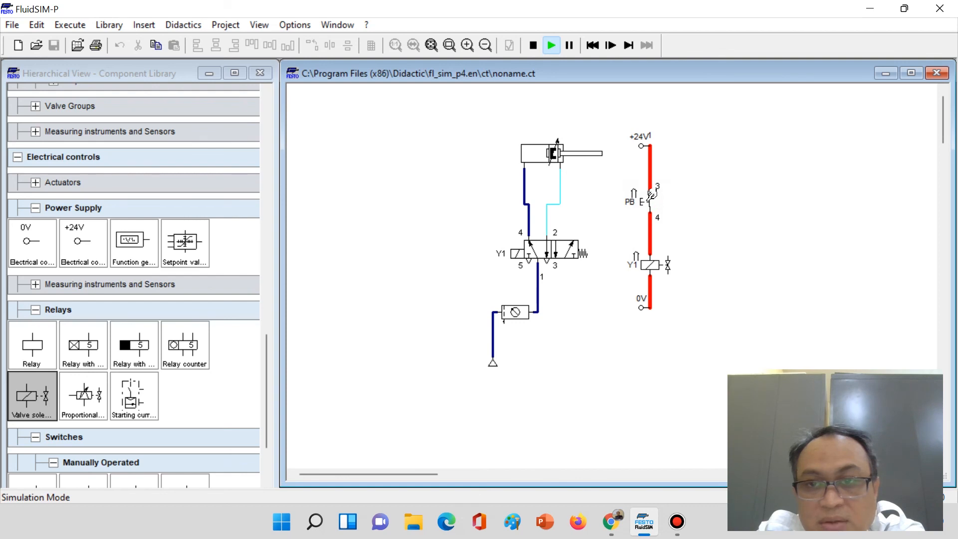
pyautogui.click(652, 195)
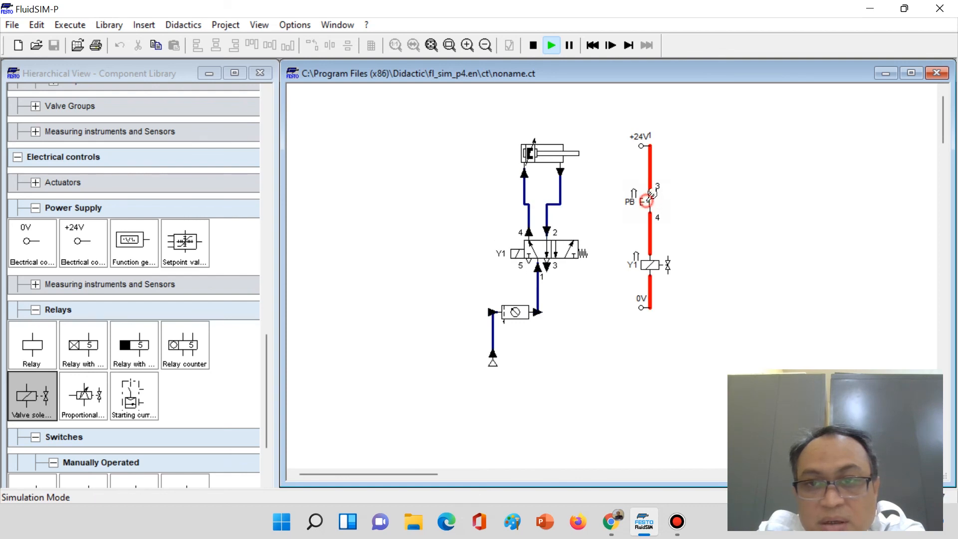
pyautogui.click(651, 195)
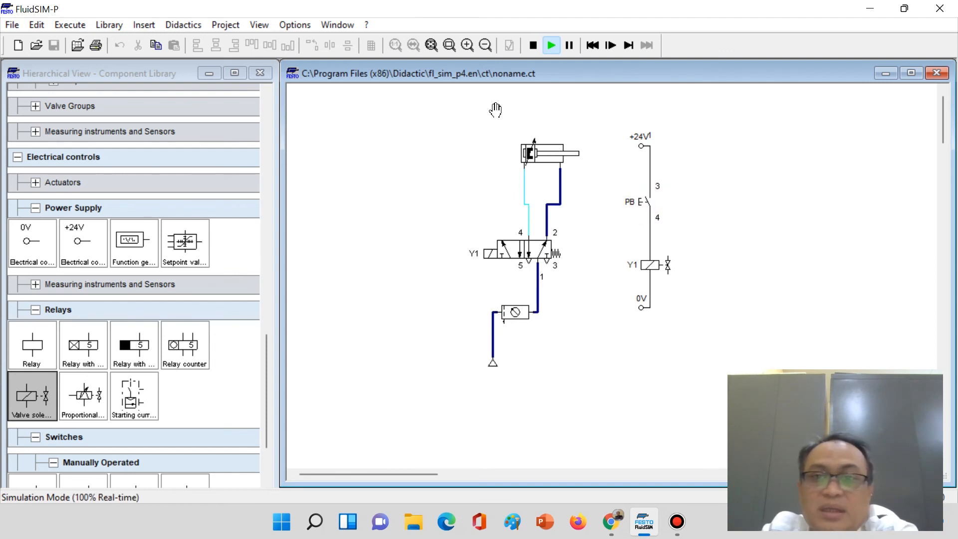